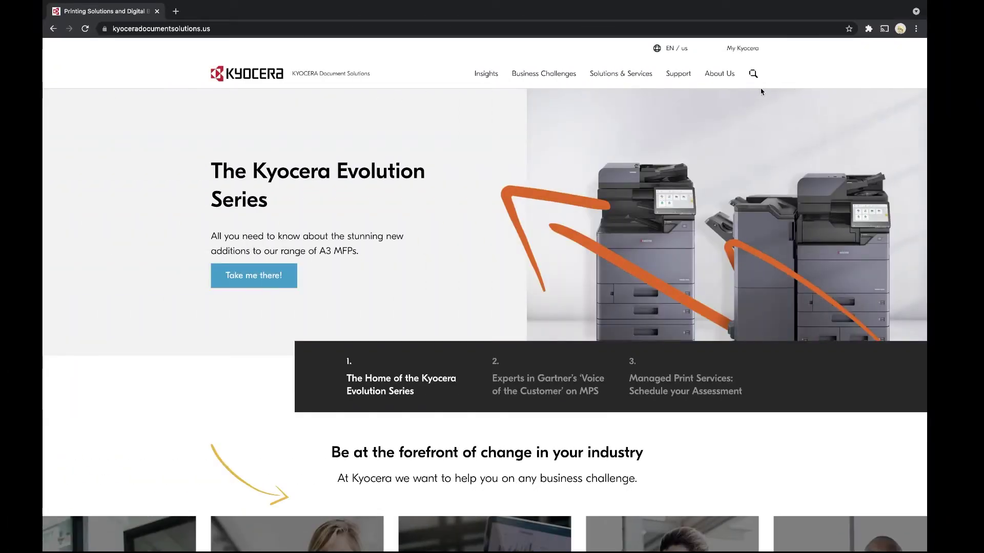
Step: Find the ECOSYS P2235dw in Kyocera's Download Center by searching for 2235
{"action": "left_click", "coordinate": [685, 75]}
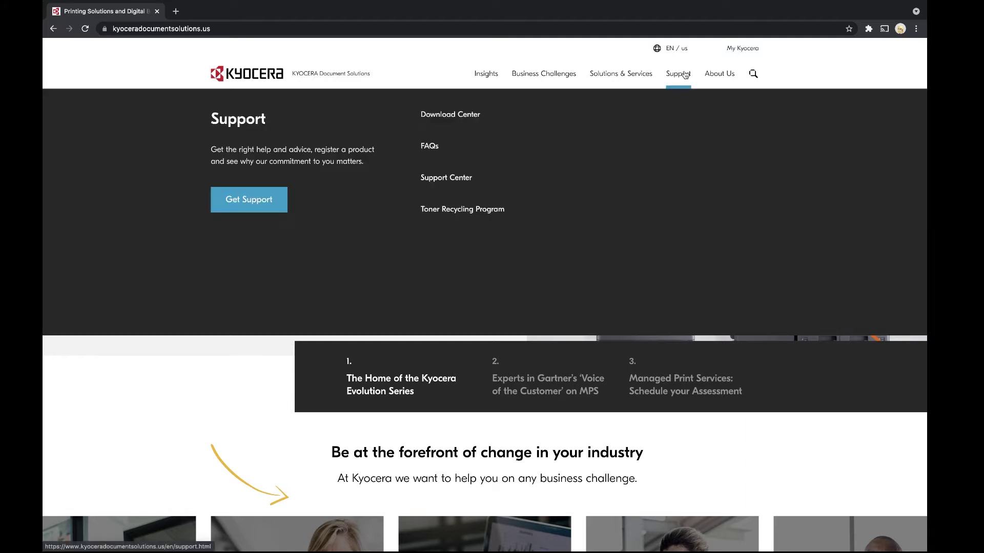
{"action": "left_click", "coordinate": [448, 115]}
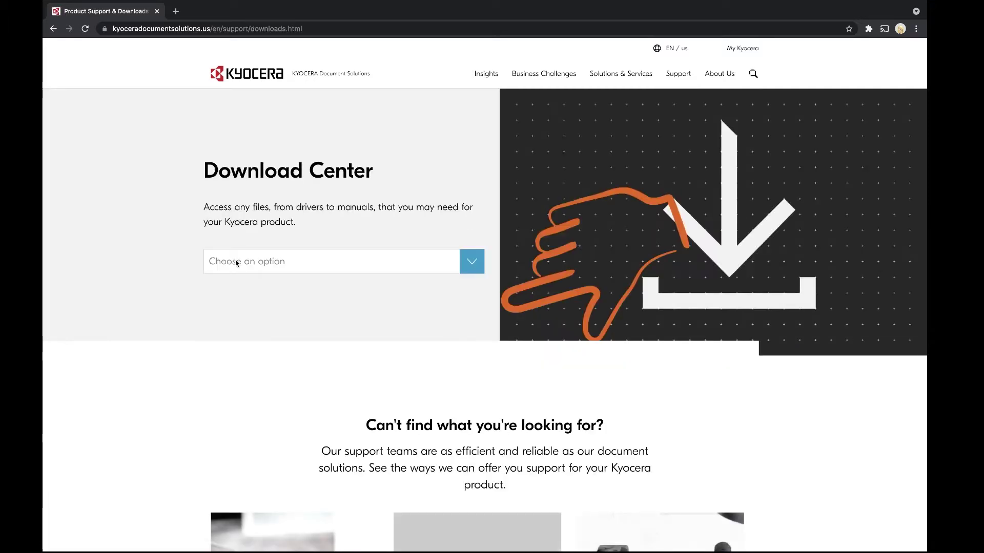
{"action": "left_click", "coordinate": [236, 262]}
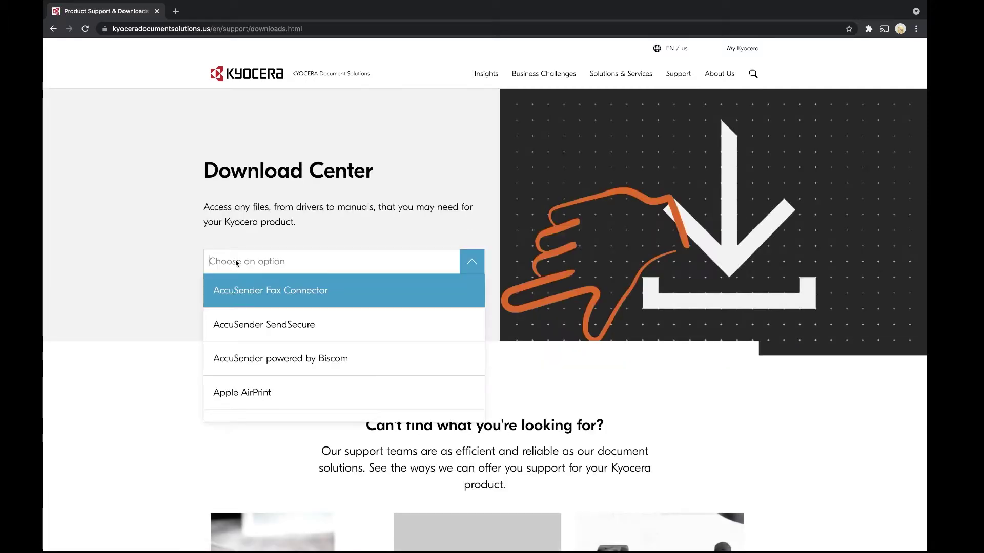
{"action": "type", "text": "2235"}
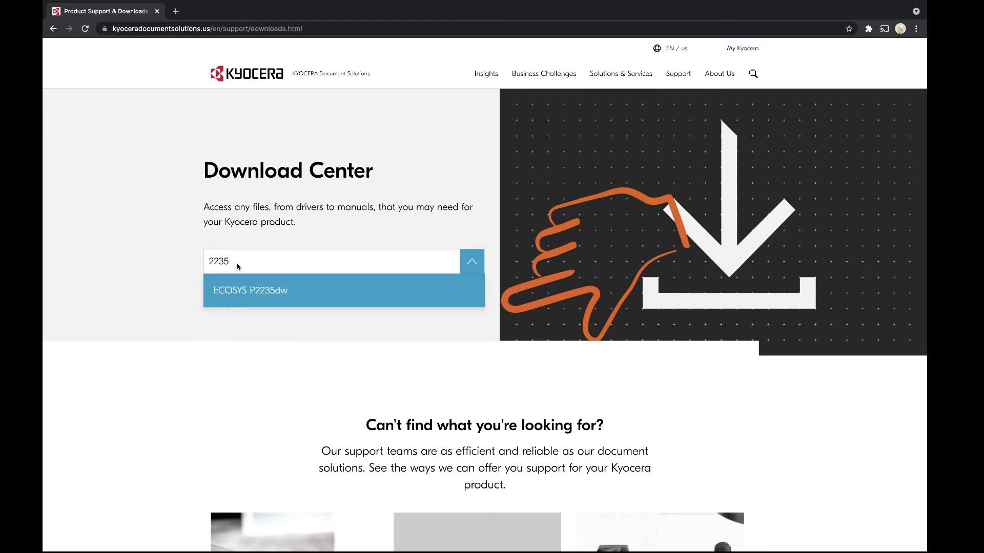
{"action": "left_click", "coordinate": [282, 290]}
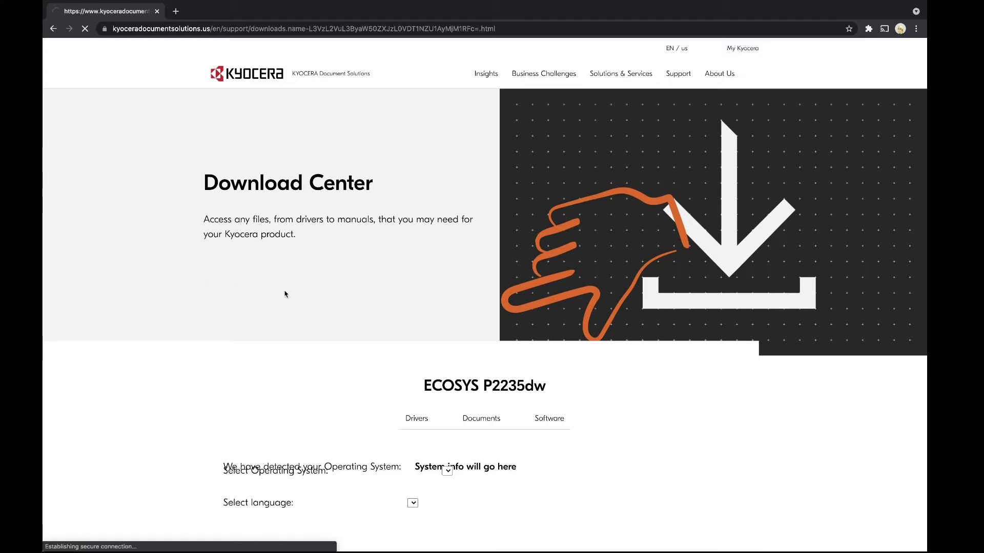
Step: Download the Mac Print Driver 52.2021.03.23 zip and open it
{"action": "scroll", "coordinate": [438, 363], "scroll_direction": "down", "scroll_amount": 5}
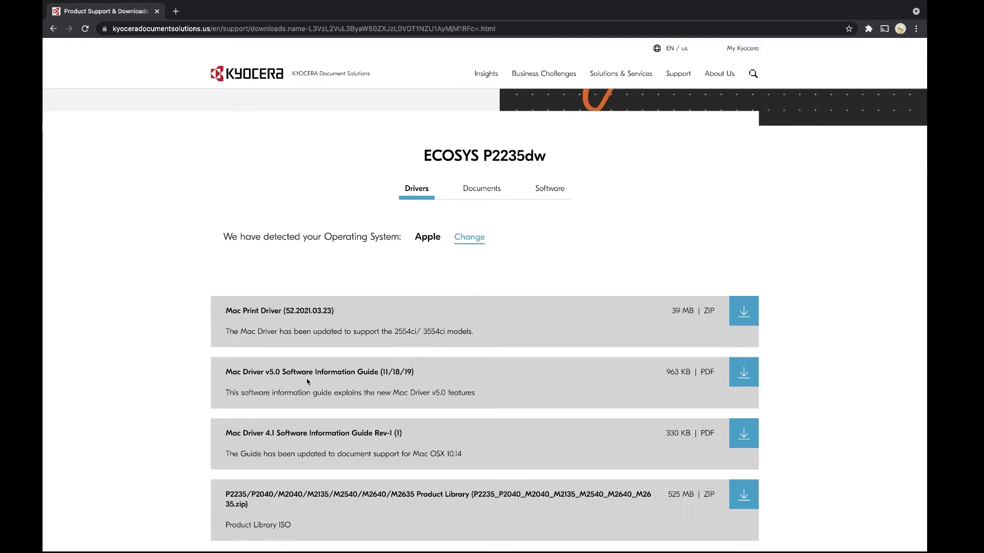
{"action": "left_click", "coordinate": [742, 314]}
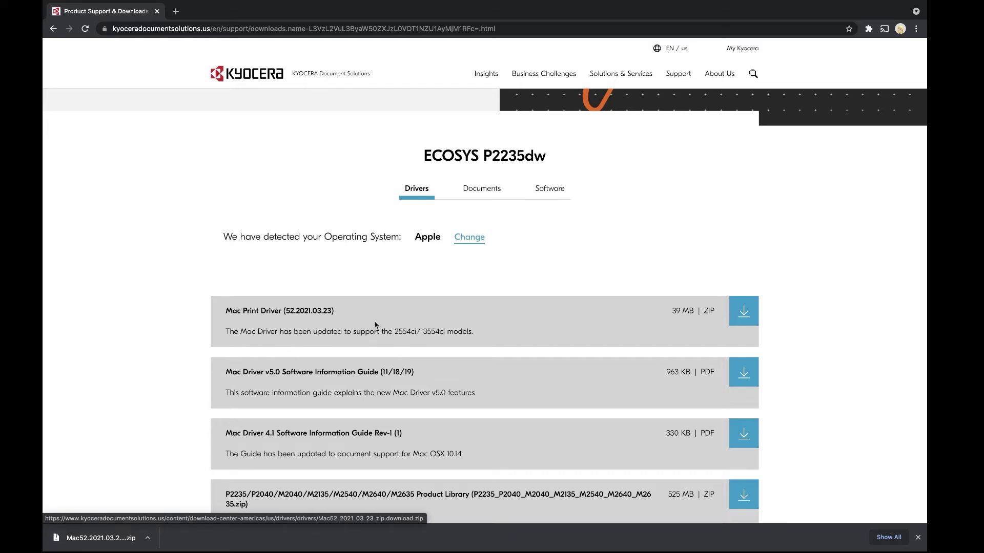
{"action": "left_click", "coordinate": [85, 538]}
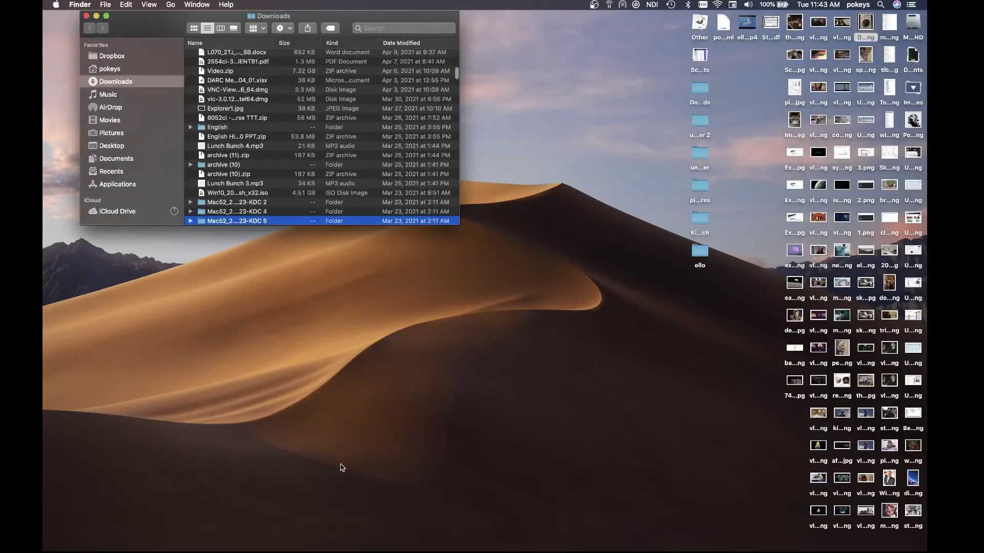
Step: Mount the Kyocera disk image from Mac52_2021.03.23-KDC 5 and launch the OS X 10.9+ Web build 2021.03.23.pkg
{"action": "double_click", "coordinate": [288, 221]}
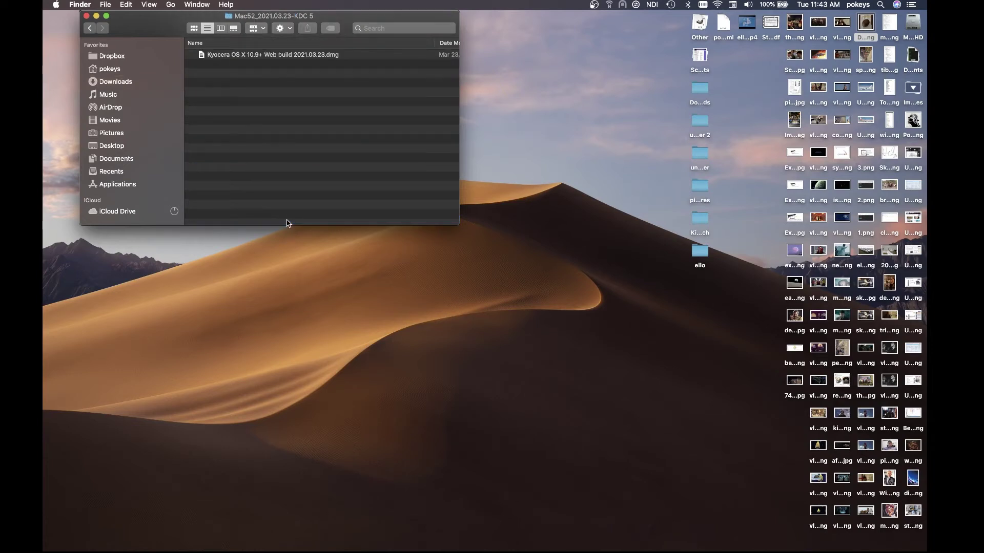
{"action": "left_click", "coordinate": [311, 56]}
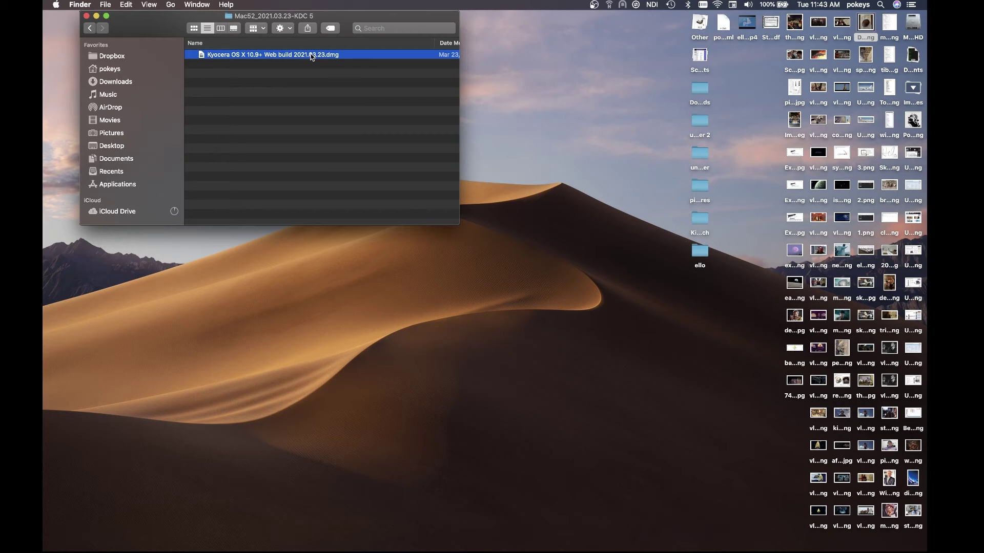
{"action": "double_click", "coordinate": [311, 56]}
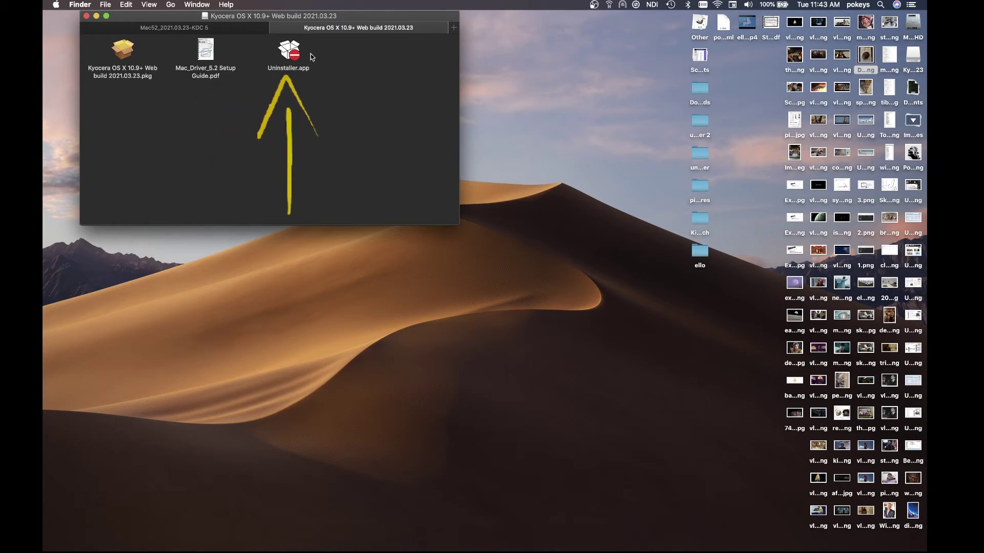
{"action": "left_click", "coordinate": [130, 55]}
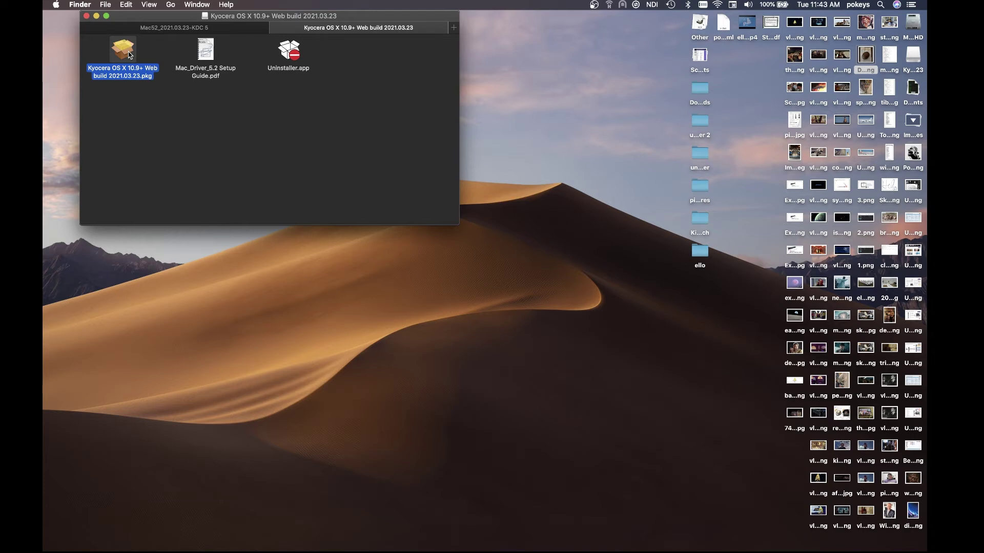
{"action": "double_click", "coordinate": [130, 55]}
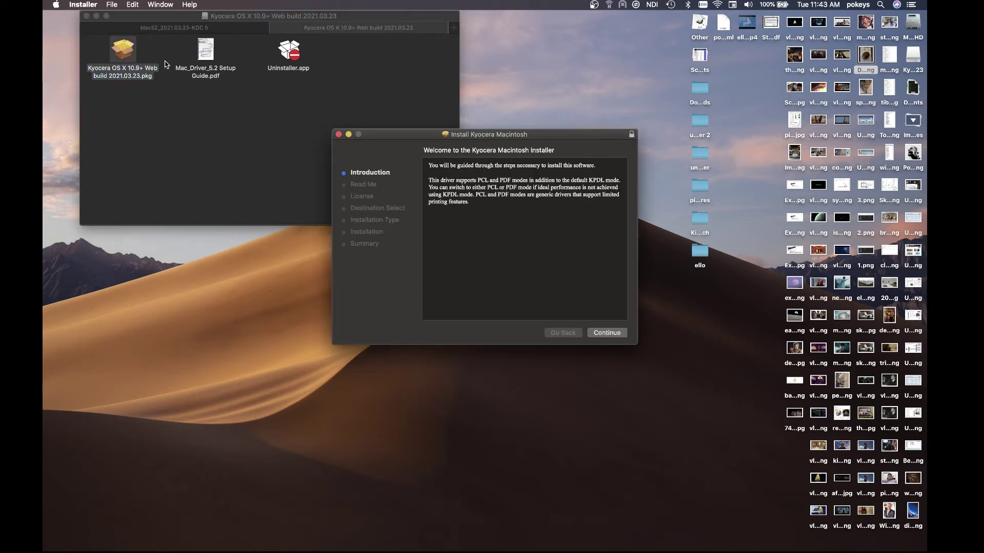
Step: Accept the license, run the standard Kyocera driver install, then move the installer to the Trash
{"action": "left_click", "coordinate": [607, 332]}
{"action": "left_click", "coordinate": [606, 333]}
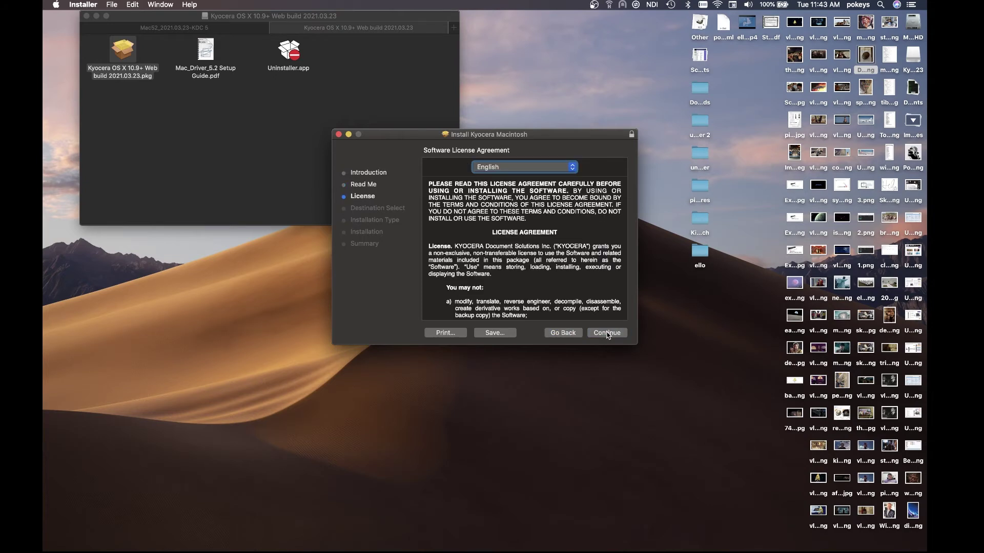
{"action": "left_click", "coordinate": [606, 333]}
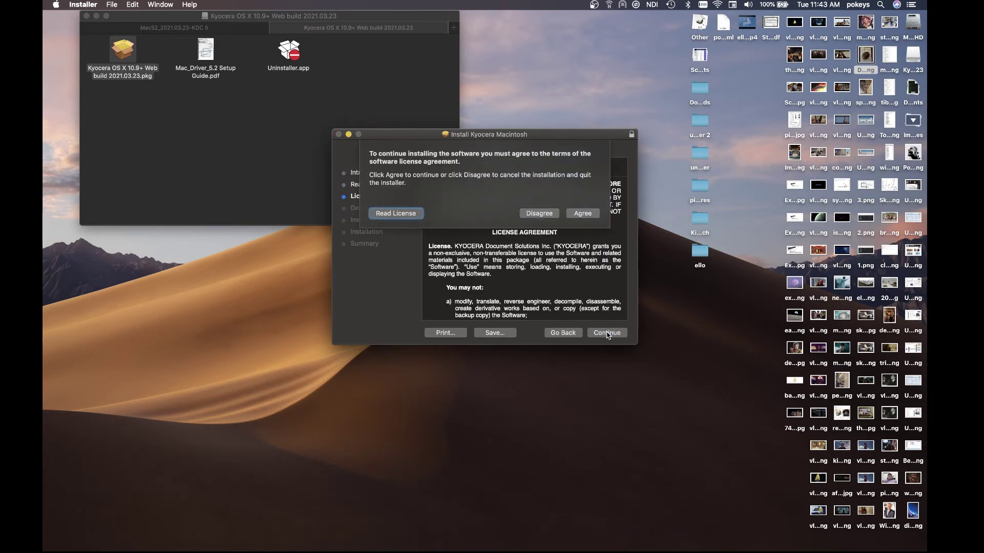
{"action": "left_click", "coordinate": [588, 214]}
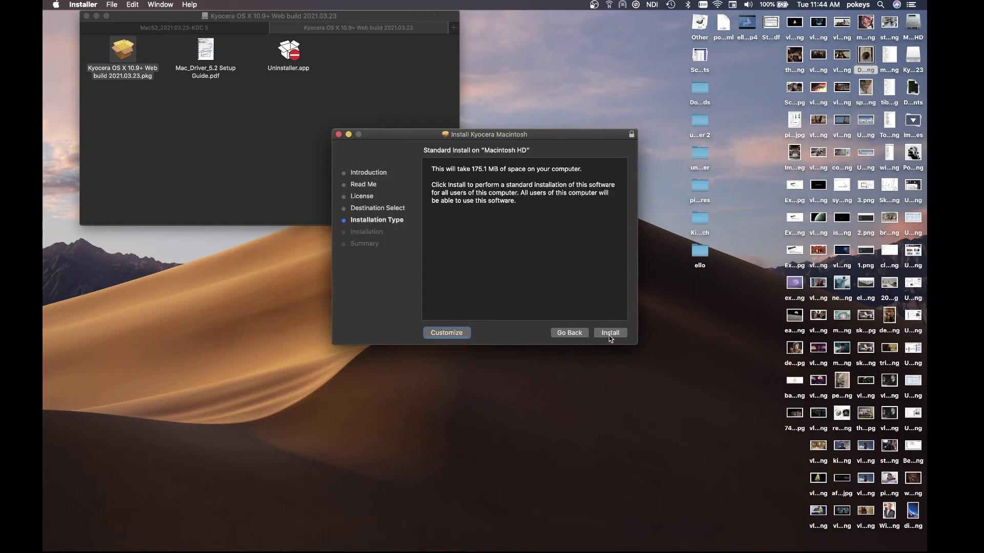
{"action": "left_click", "coordinate": [610, 333]}
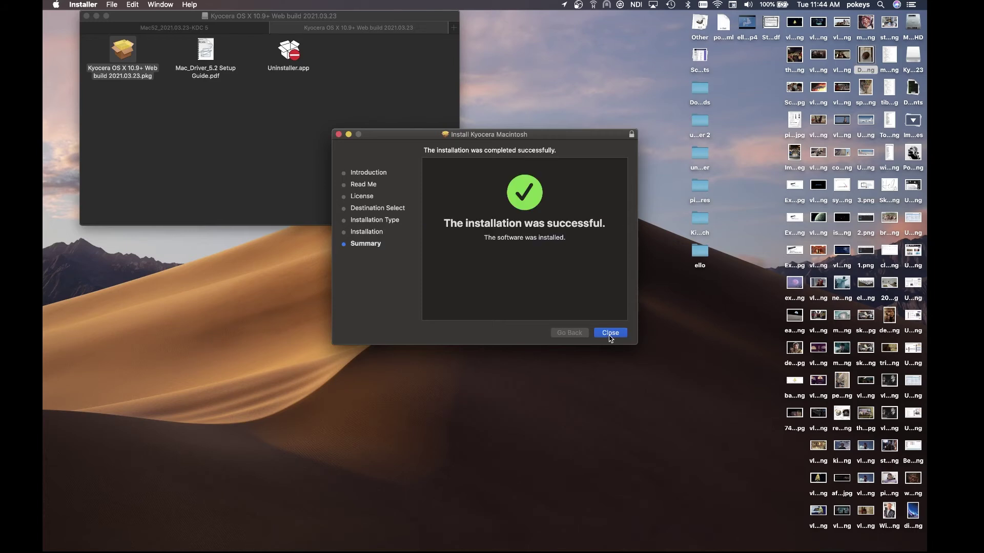
{"action": "left_click", "coordinate": [610, 336]}
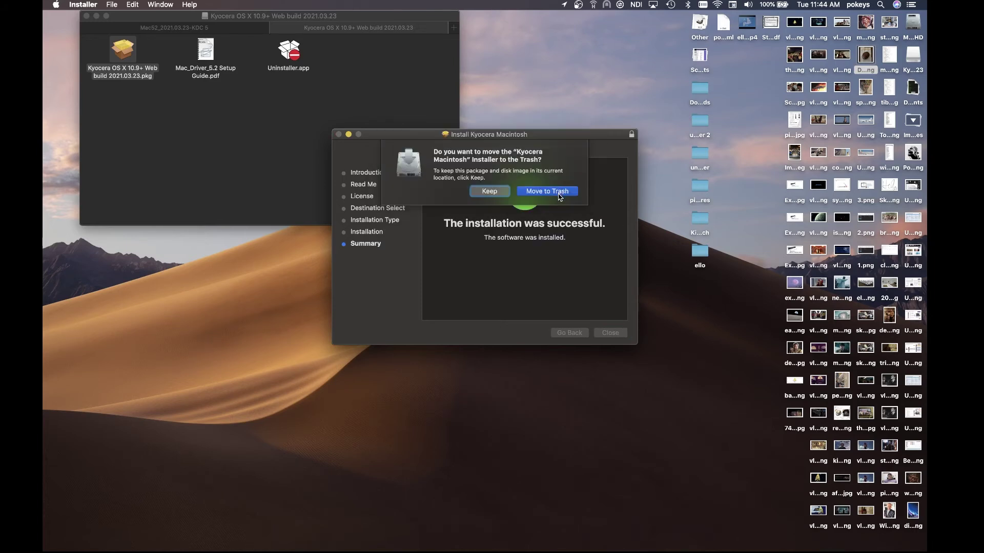
{"action": "left_click", "coordinate": [559, 195]}
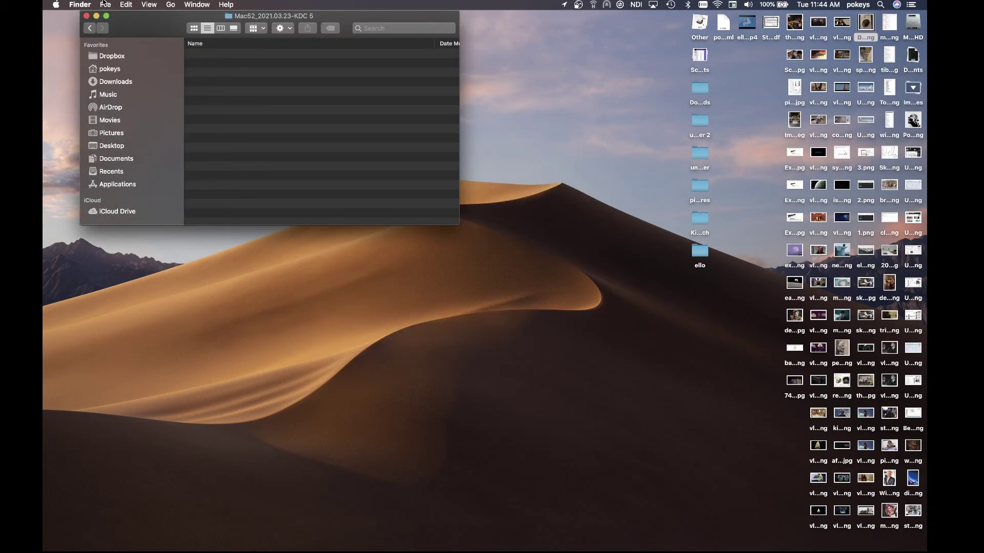
Step: Open Printers & Scanners and start adding a printer by IP address
{"action": "left_click", "coordinate": [57, 6]}
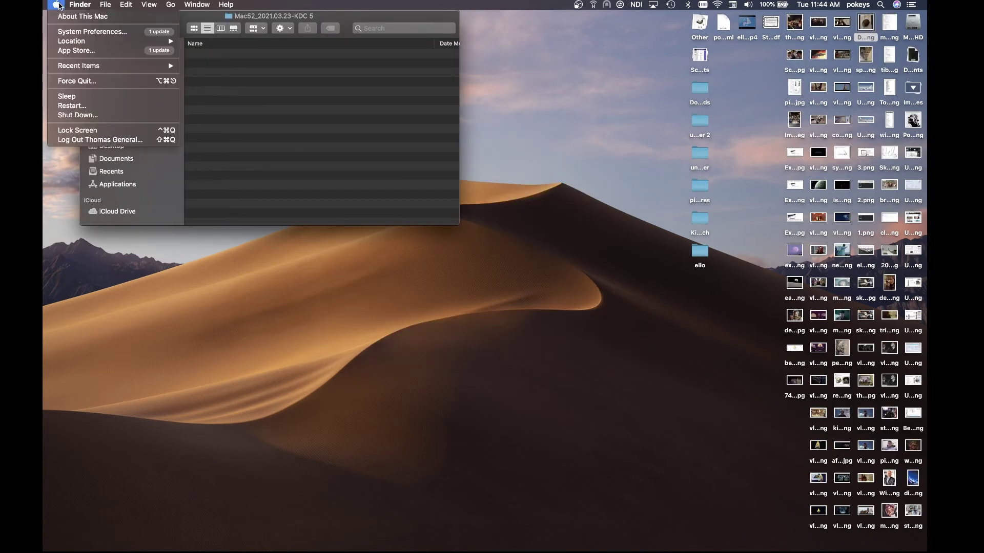
{"action": "left_click", "coordinate": [68, 32]}
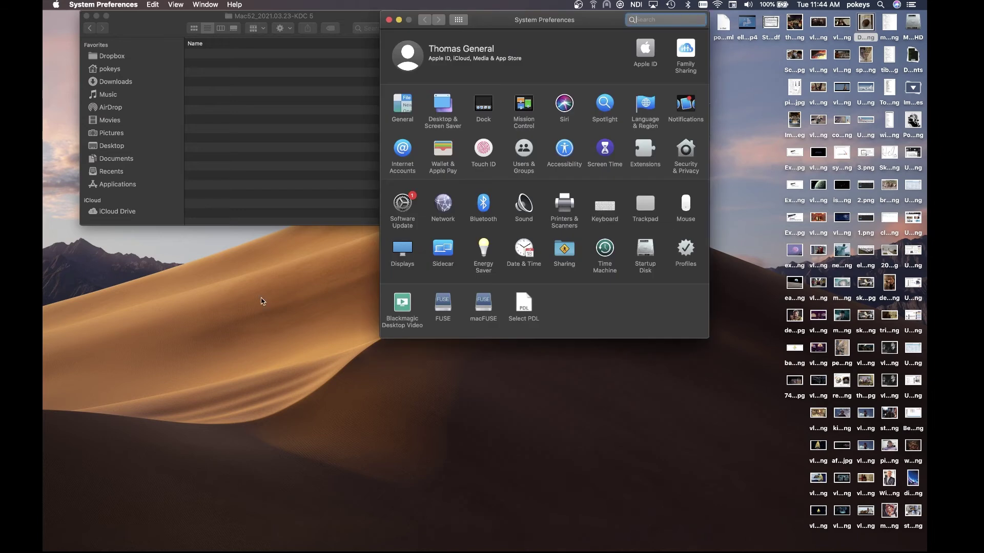
{"action": "left_click", "coordinate": [568, 204]}
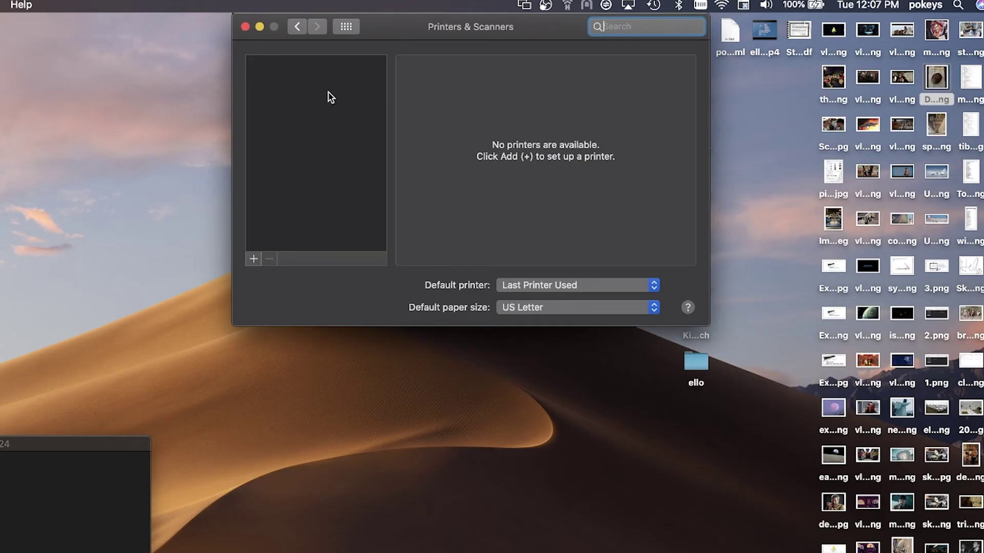
{"action": "left_click", "coordinate": [252, 258]}
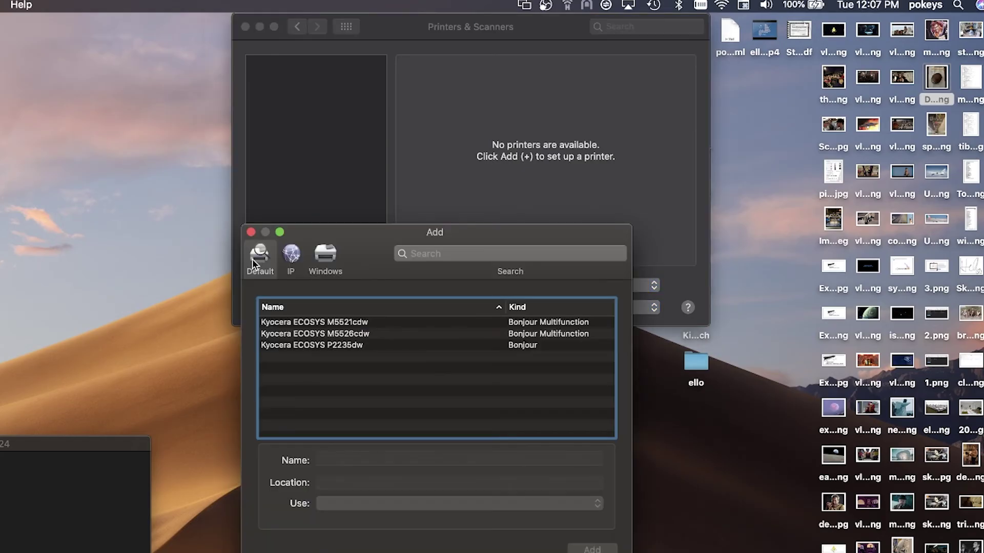
{"action": "left_click", "coordinate": [302, 262]}
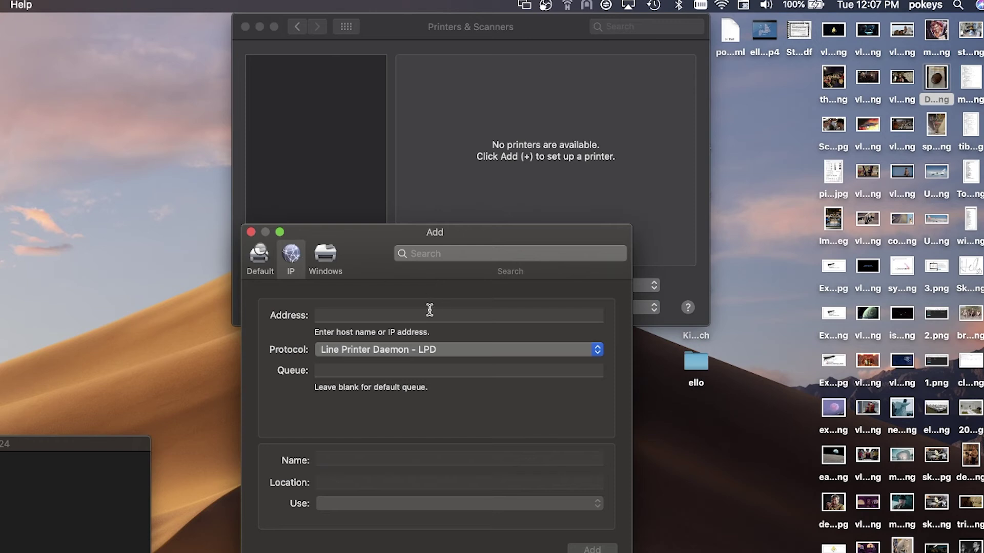
Step: Add the printer at 192.168.1.35 named 'My Kyocera Printer', location 'Home Office', ECOSYS P2235dw (KPDL) driver
{"action": "left_click", "coordinate": [364, 313]}
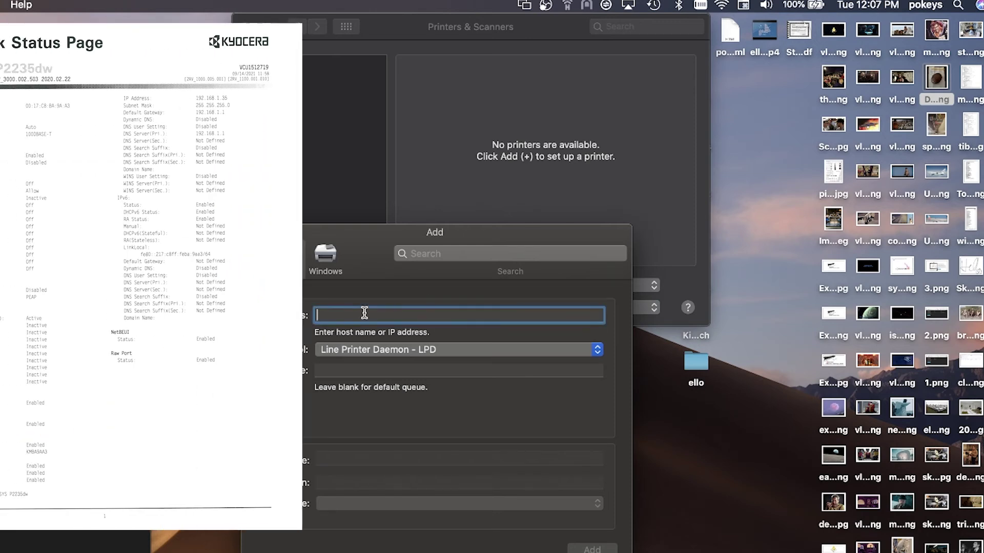
{"action": "type", "text": "192.168.1.35"}
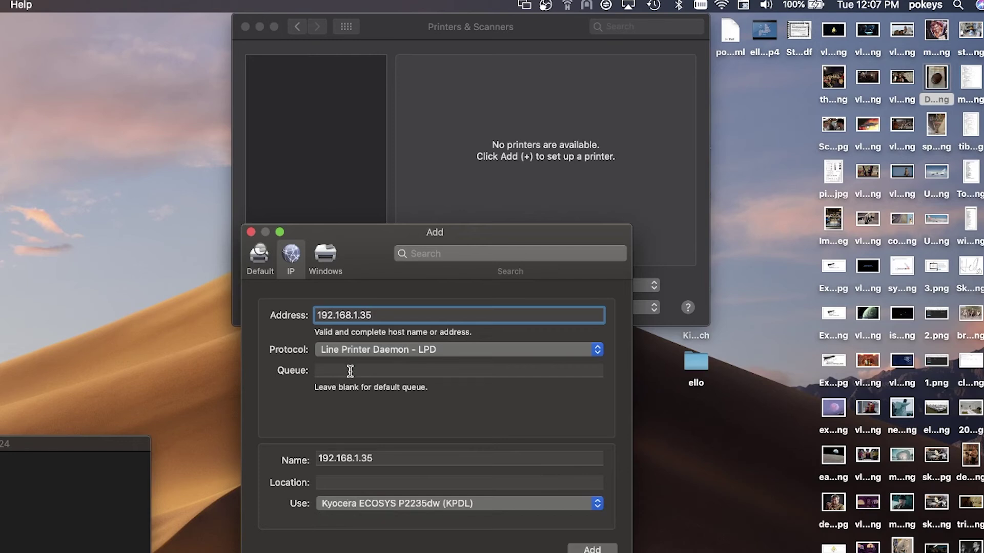
{"action": "left_click", "coordinate": [392, 456]}
{"action": "type", "text": "My "}
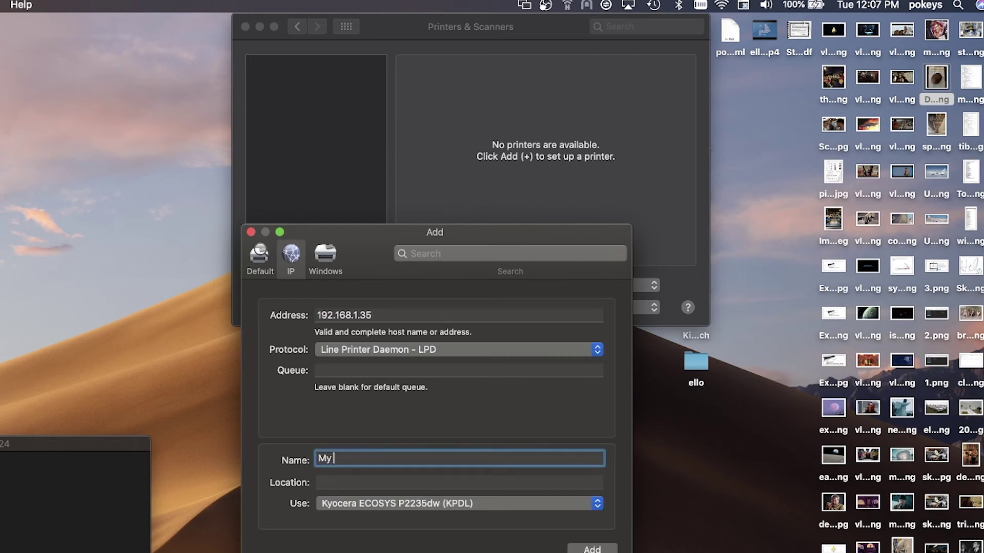
{"action": "type", "text": "Kyocera Printer"}
{"action": "key", "text": "Tab"}
{"action": "type", "text": "Home Off"}
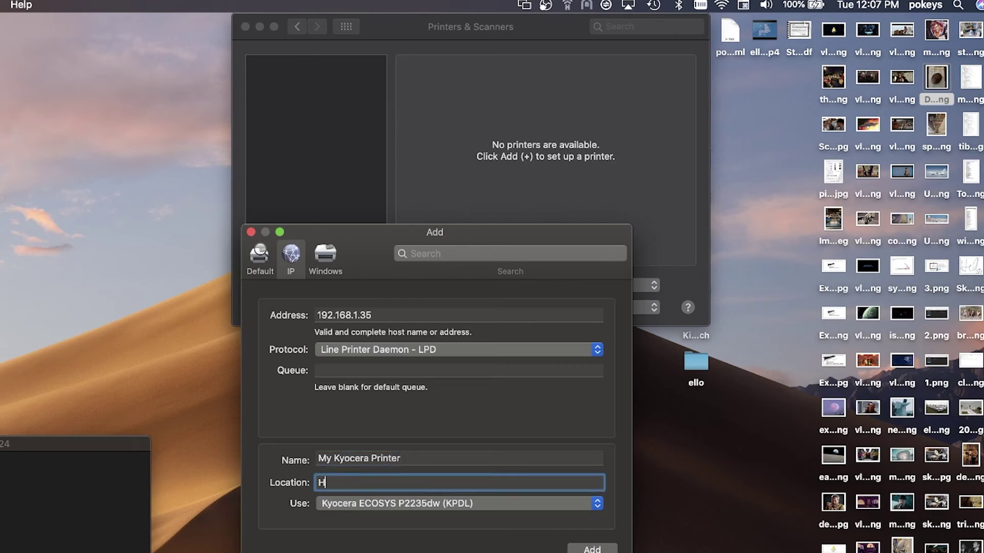
{"action": "type", "text": "ice"}
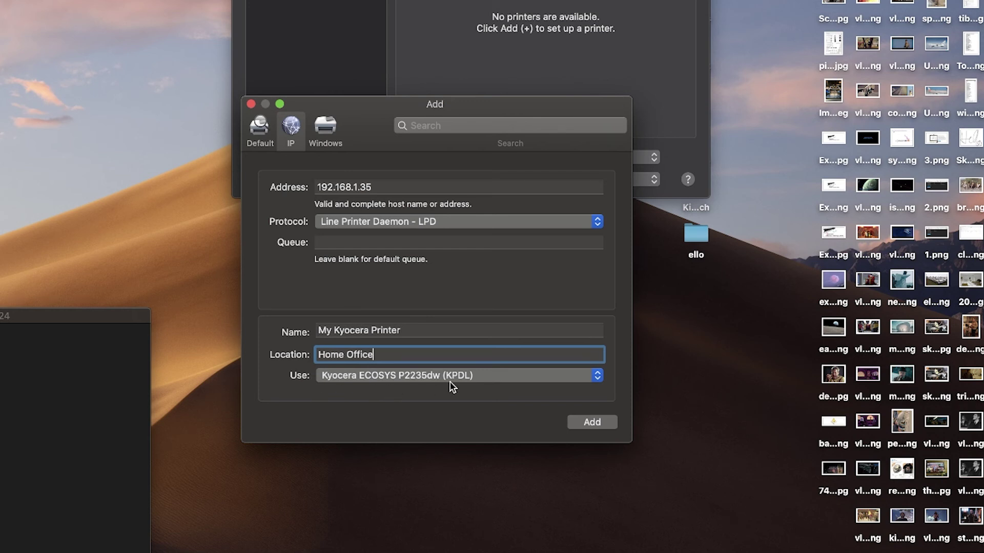
{"action": "left_click", "coordinate": [595, 426]}
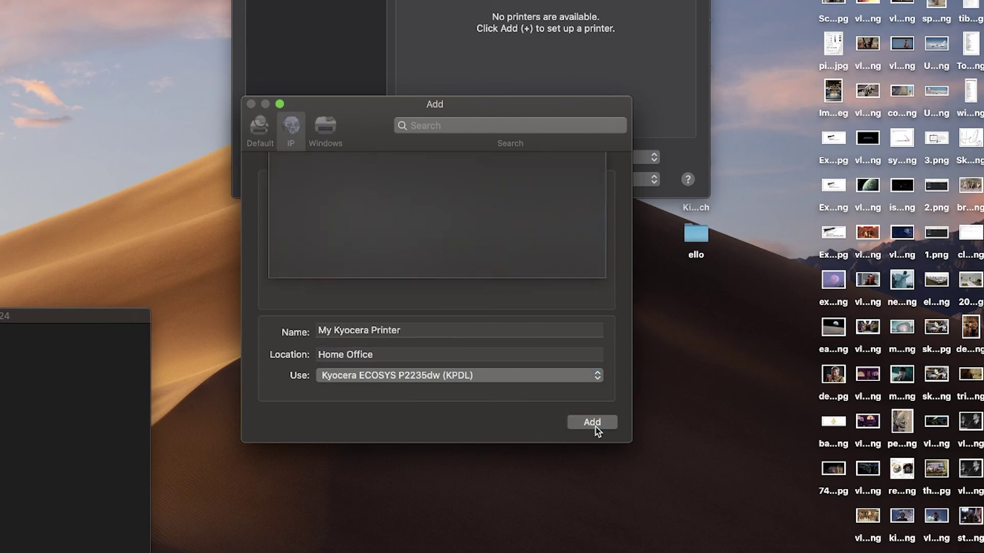
Step: Confirm setup, make My Kyocera Printer the default printer, and keep US Letter paper
{"action": "left_click", "coordinate": [560, 393]}
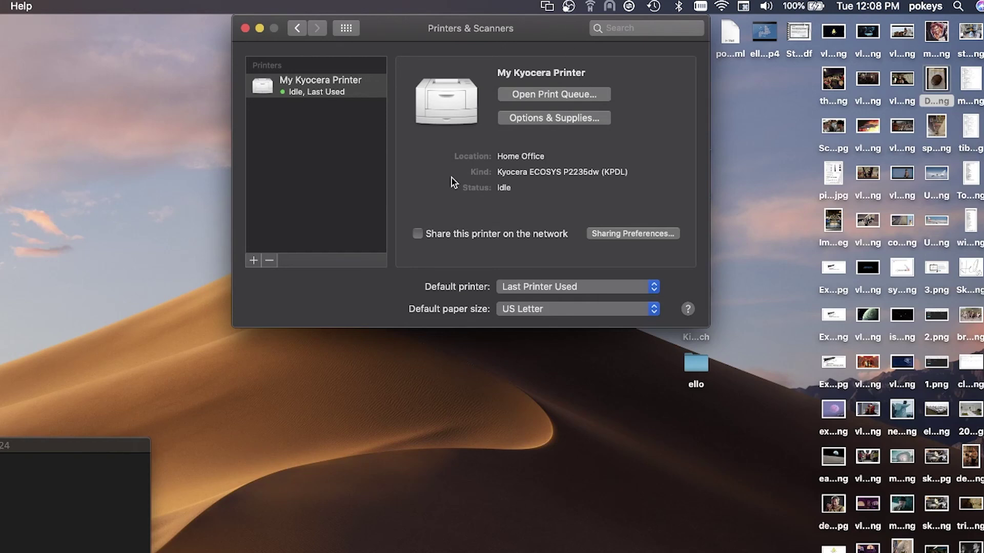
{"action": "left_click", "coordinate": [608, 290]}
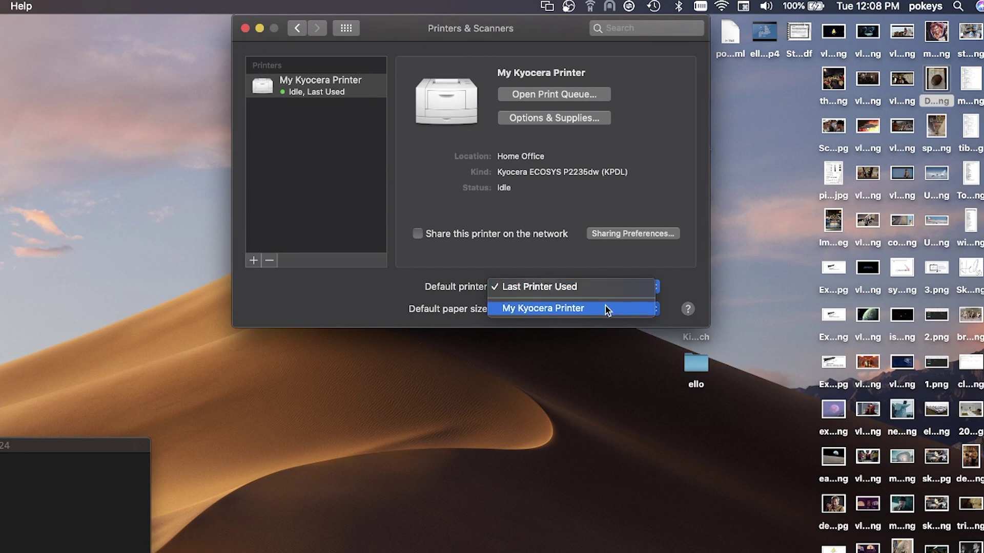
{"action": "left_click", "coordinate": [604, 307]}
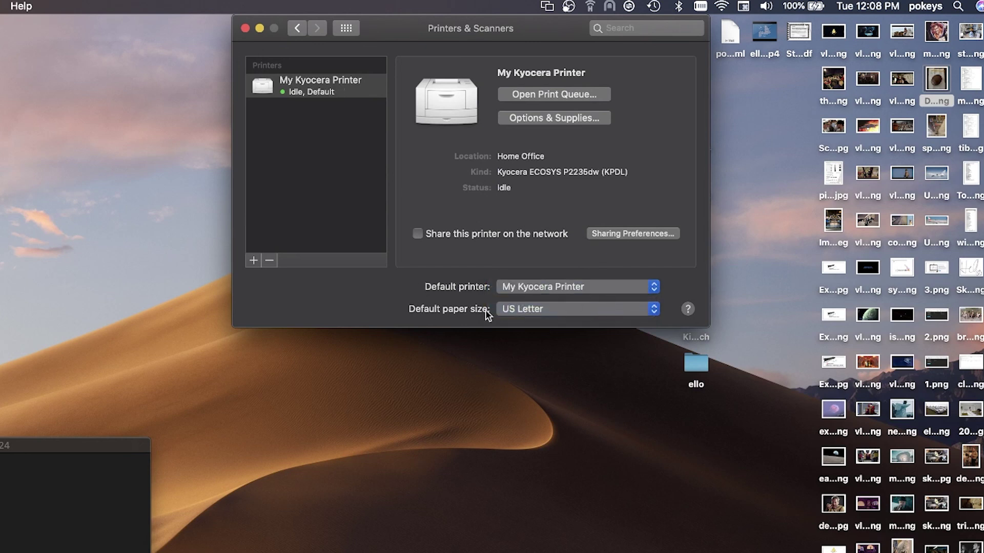
{"action": "left_click", "coordinate": [585, 311]}
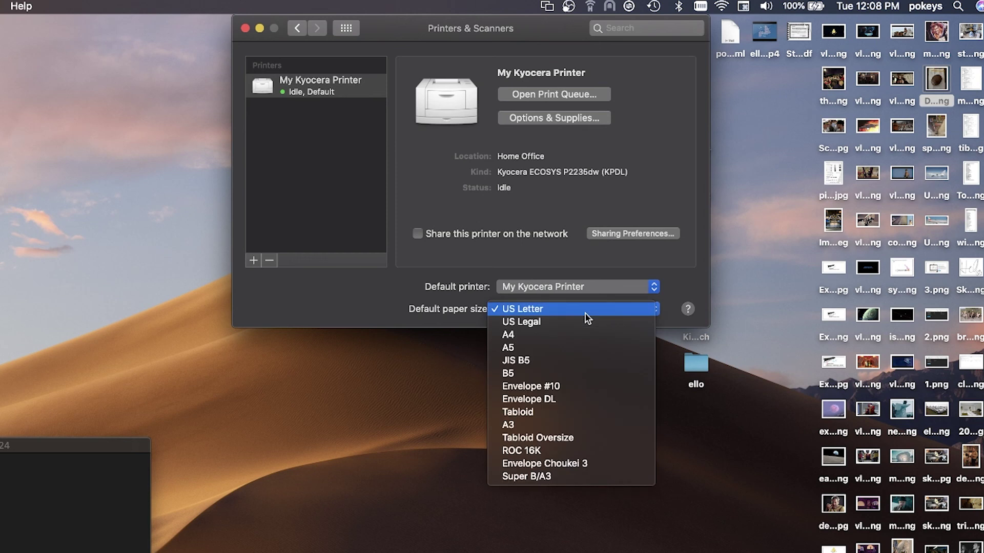
{"action": "left_click", "coordinate": [576, 309]}
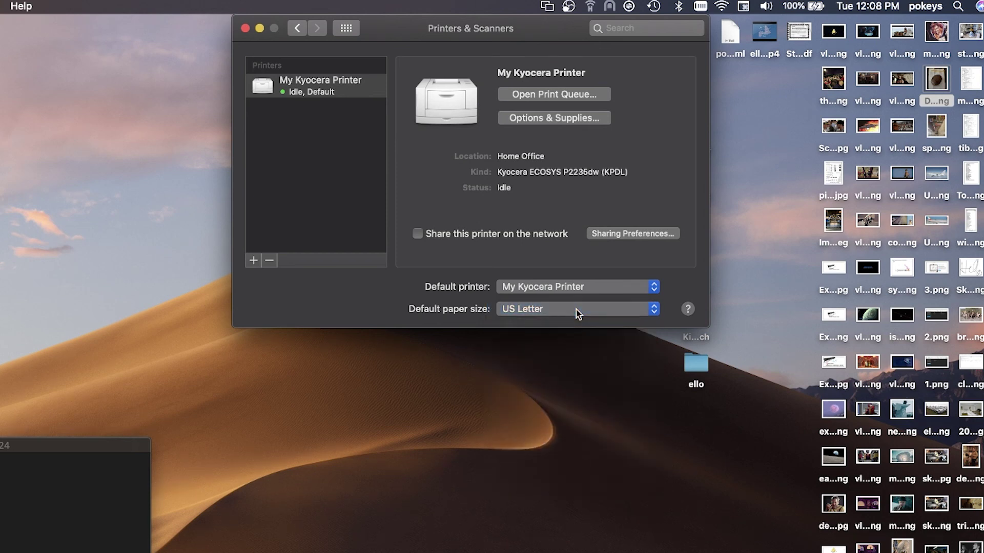